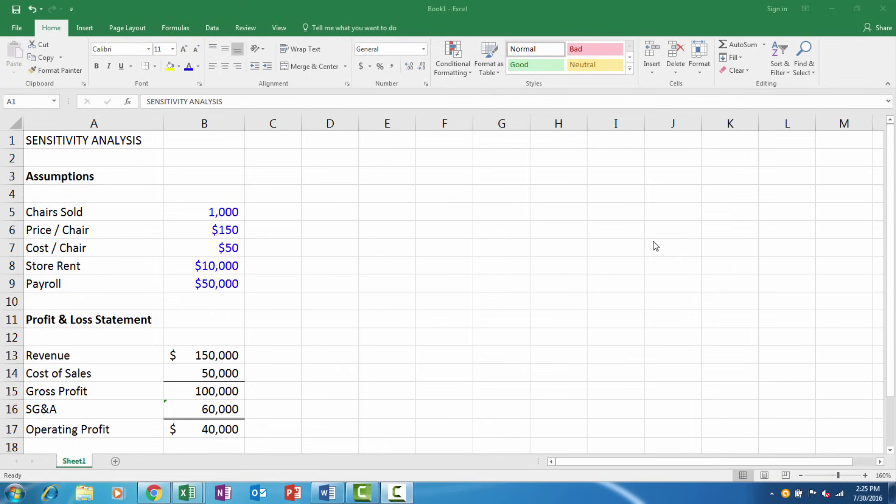
Review the assumptions (1,000 chairs, $150 price, $50 cost, rent, payroll) and the Revenue formula
left_click(80, 210)
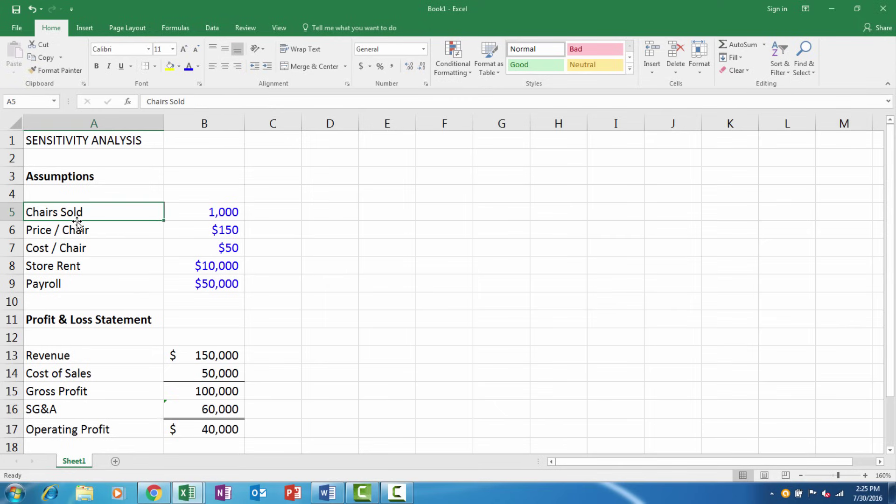
left_click(227, 210)
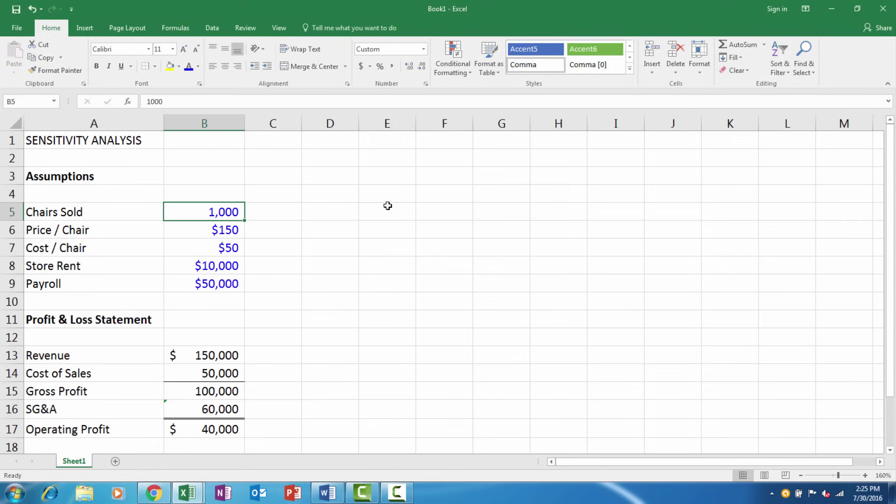
left_click(221, 230)
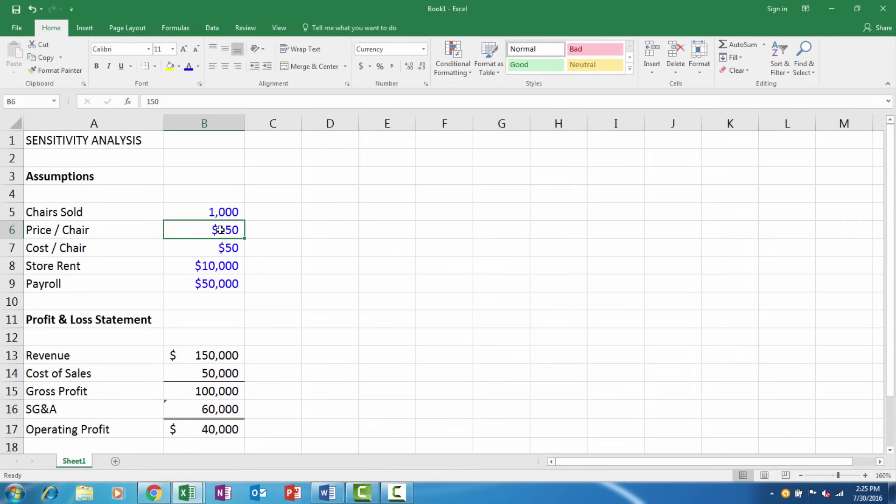
left_click(222, 248)
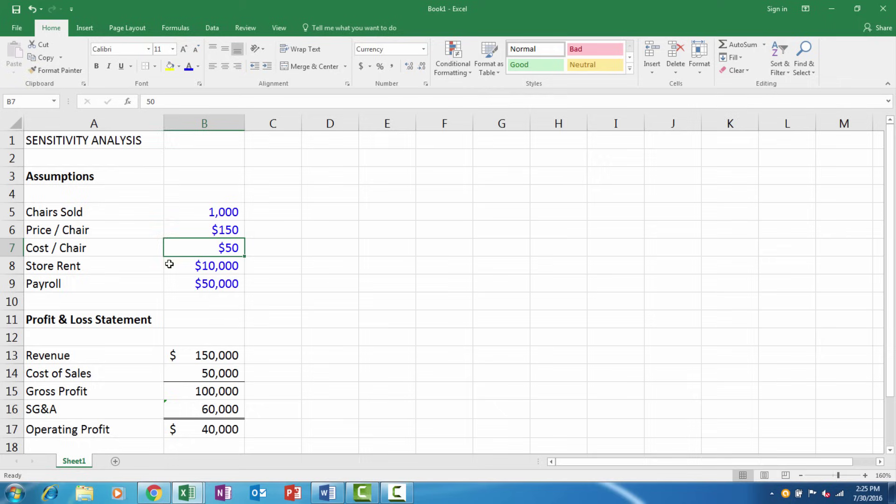
left_click_drag(200, 266, 208, 282)
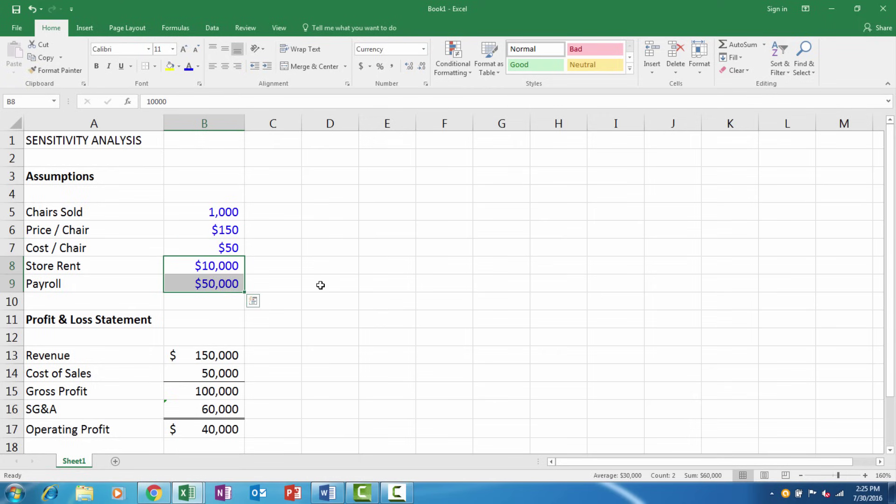
left_click(90, 353)
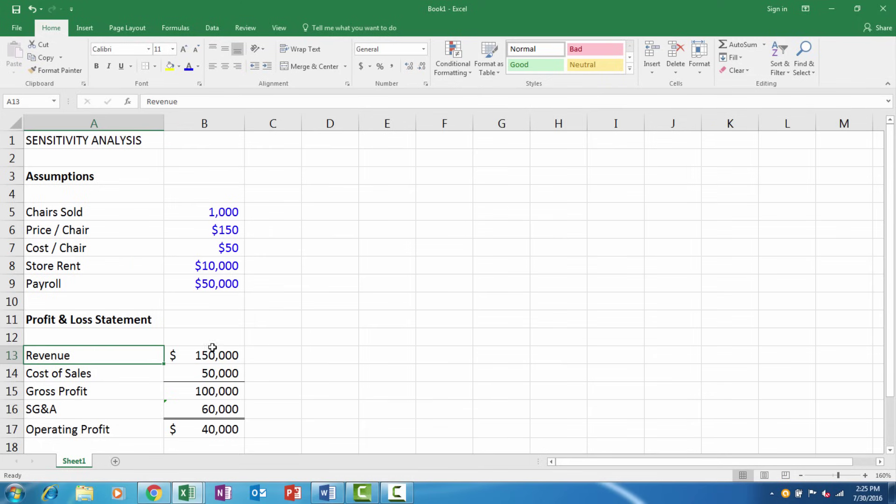
left_click(229, 354)
Check the cost of sales, gross profit, SG&A and operating profit formulas, then dismiss the colour-scheme warning
left_click(221, 366)
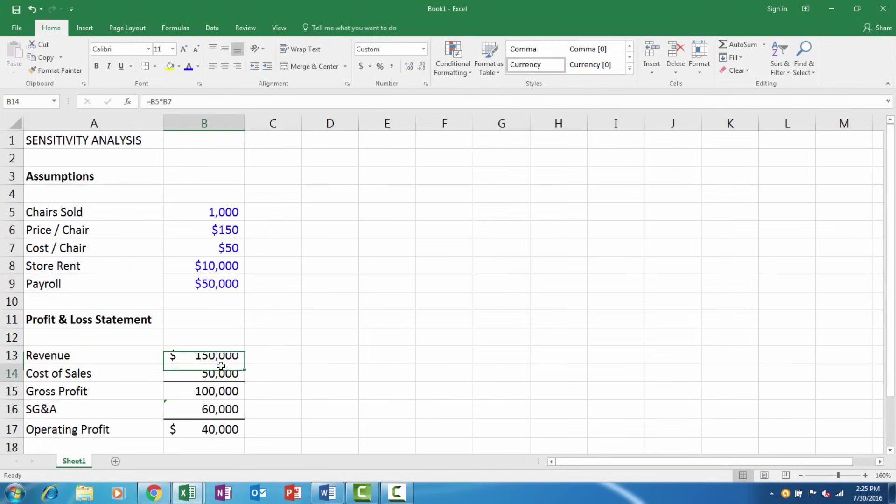
left_click(112, 371)
left_click(190, 372)
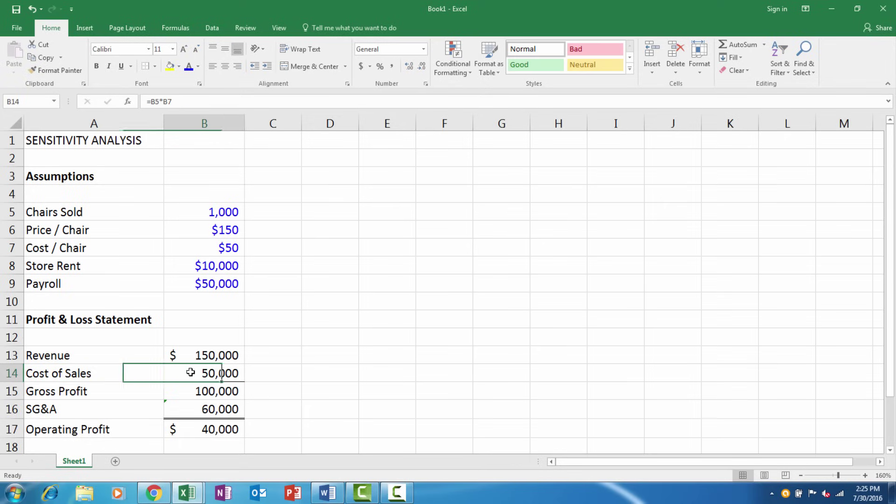
left_click(227, 390)
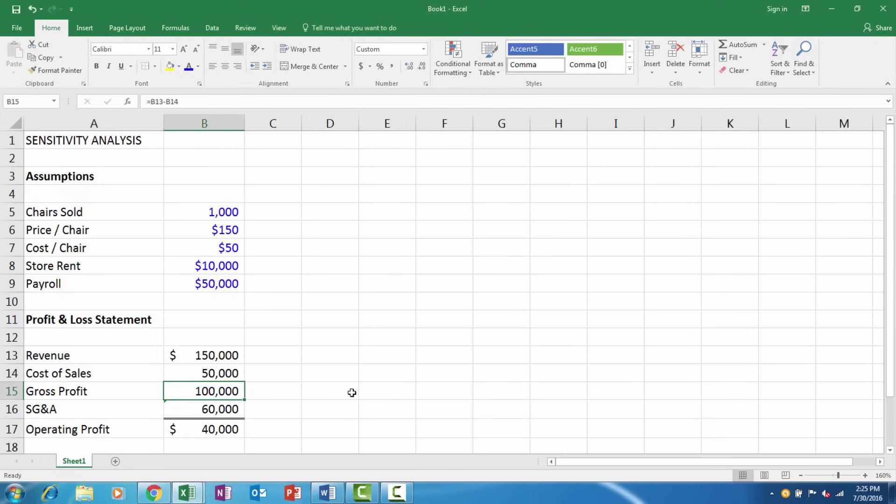
left_click(235, 409)
left_click(210, 427)
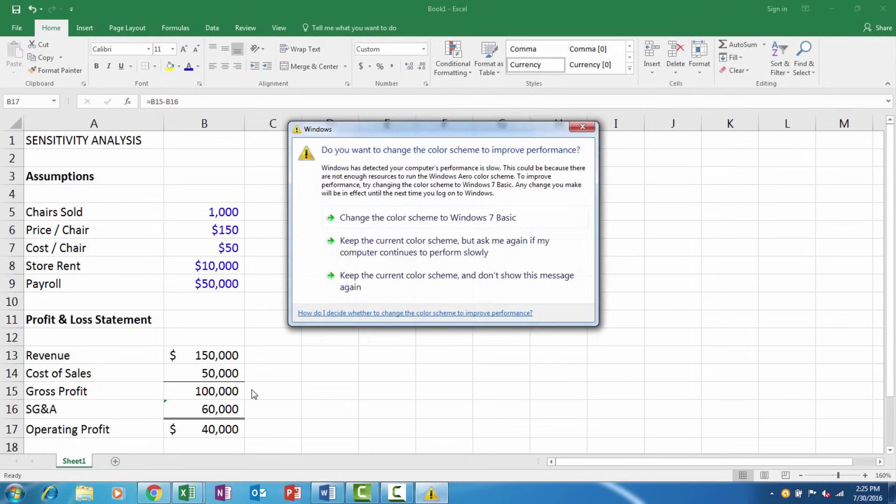
left_click(579, 127)
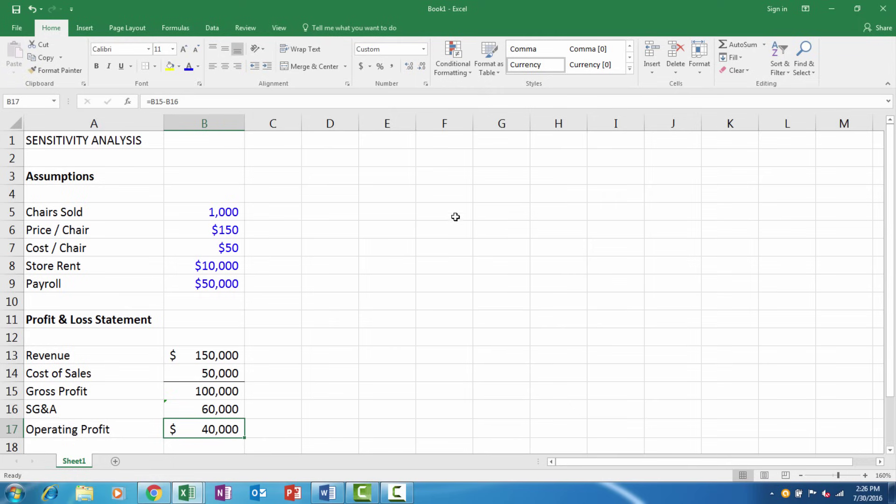
Add a bottom border under F5:J5
left_click_drag(431, 211, 686, 210)
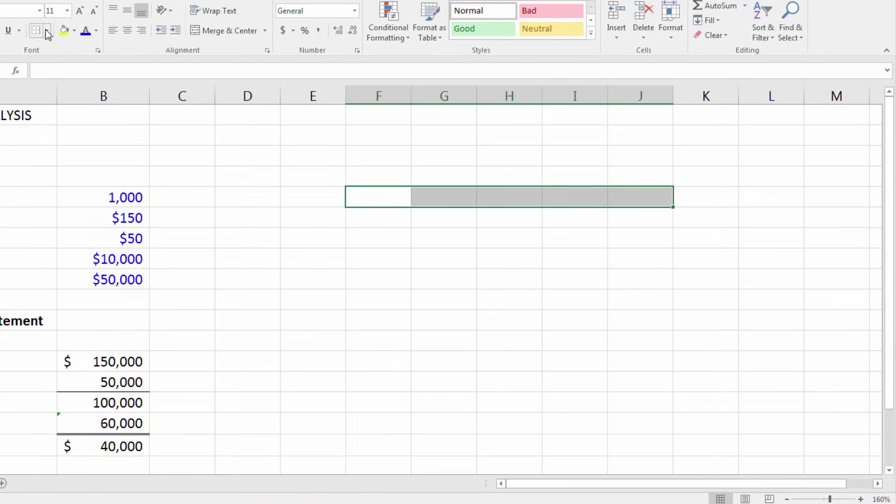
left_click(136, 60)
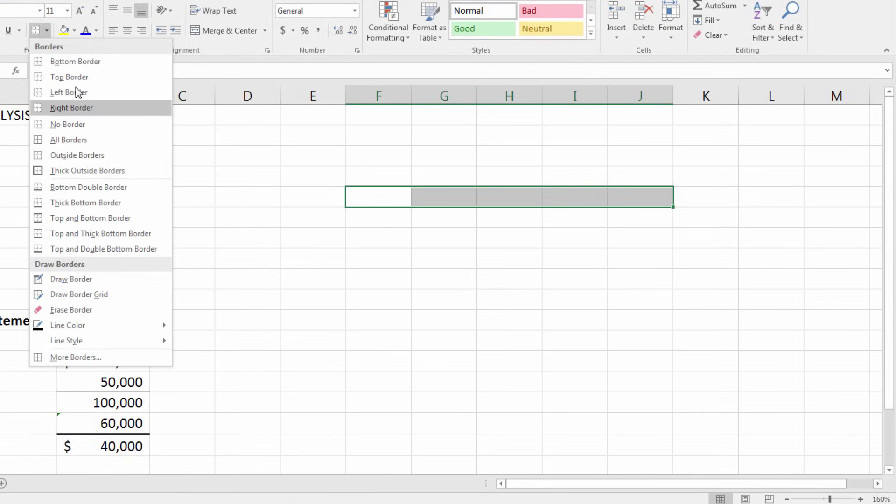
left_click(78, 66)
Add a right border along E6:E11 and view the framed grid
left_click_drag(330, 209, 326, 330)
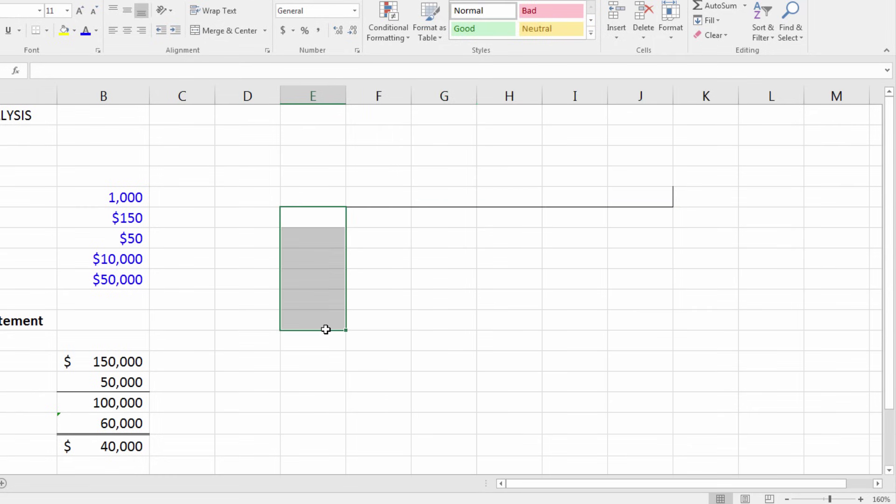
left_click(47, 31)
left_click(75, 108)
left_click(533, 300)
left_click(676, 189)
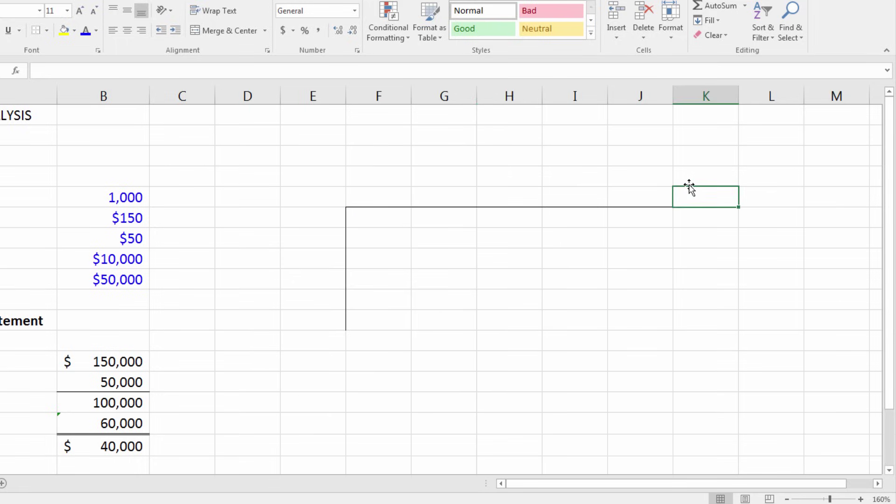
key("alt")
key("alt")
left_click(392, 182)
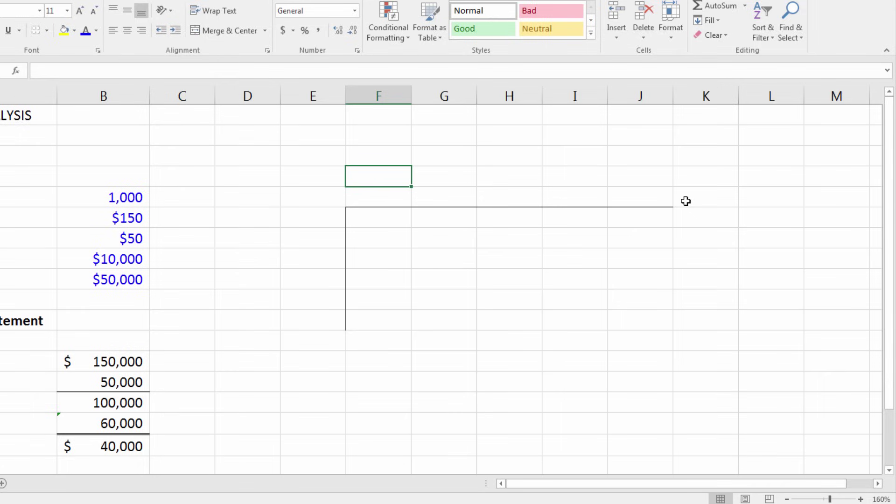
Label the axes with 'Chairs Sold' in F4 and 'Price' in D6
type("Chairs ")
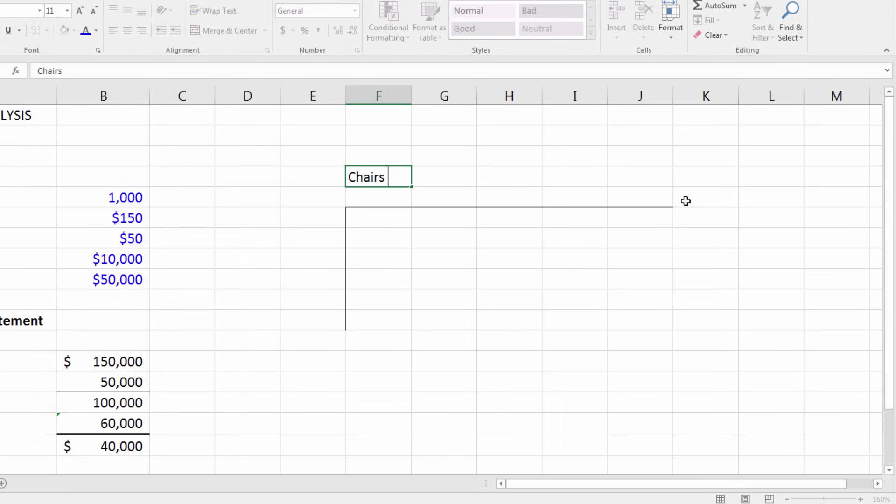
type("Sold")
key("Return")
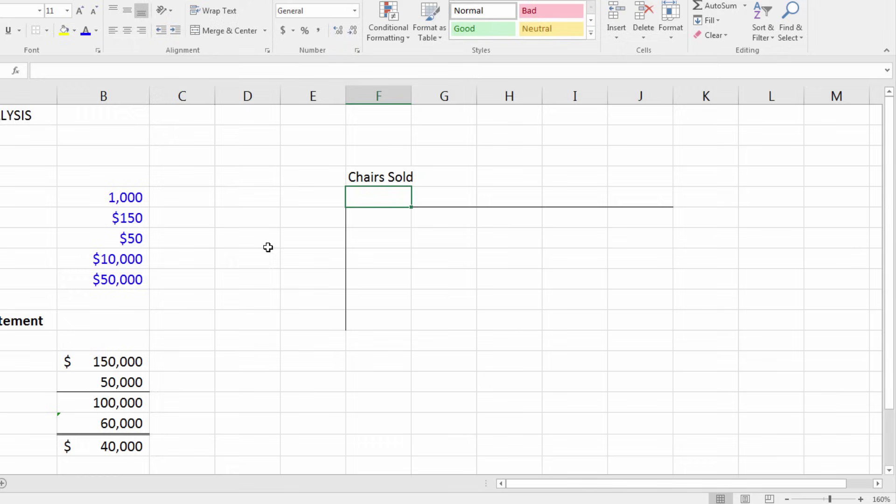
left_click(246, 217)
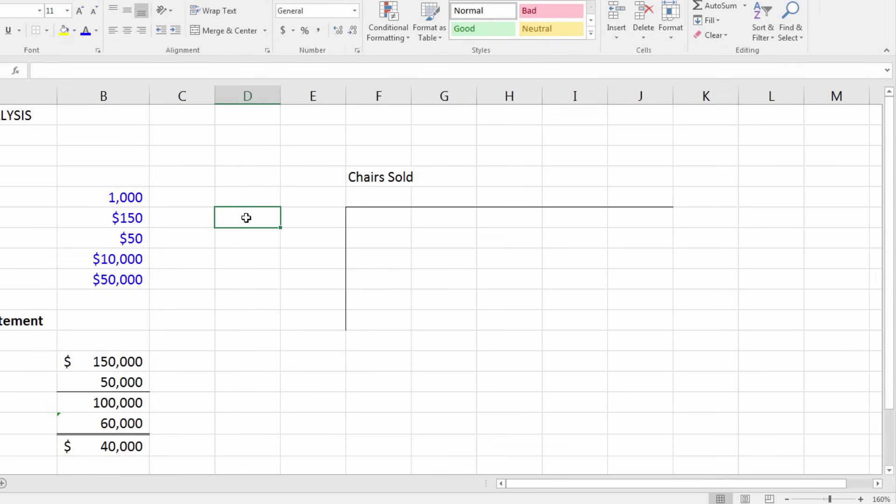
type("Price")
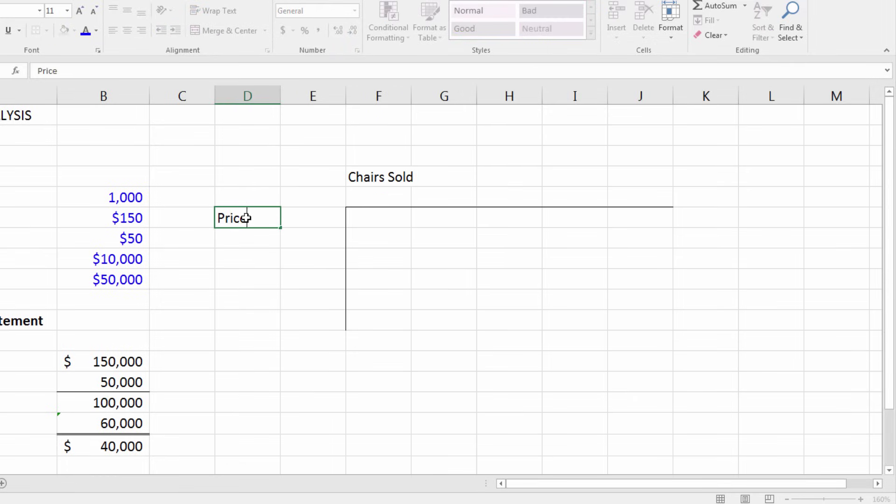
key("Return")
key("Up")
key("Right")
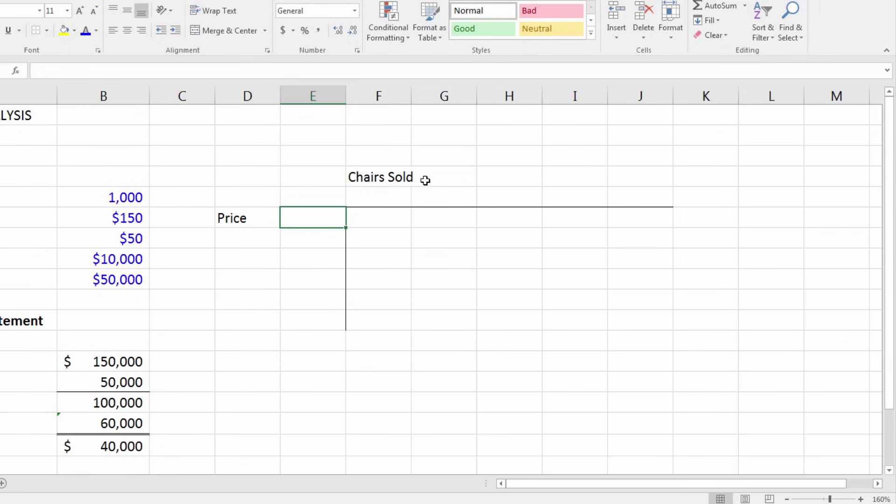
Enter 1000 as the middle Chairs Sold quantity in H5
left_click(376, 200)
left_click(516, 196)
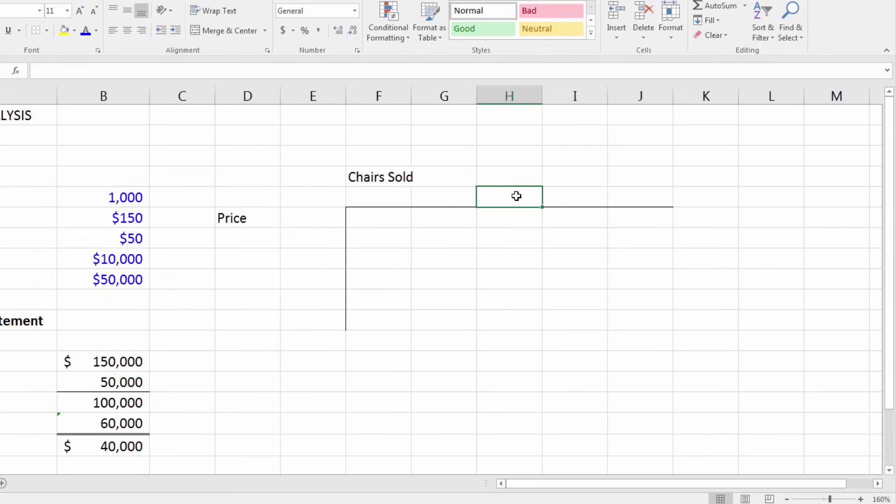
type("1000")
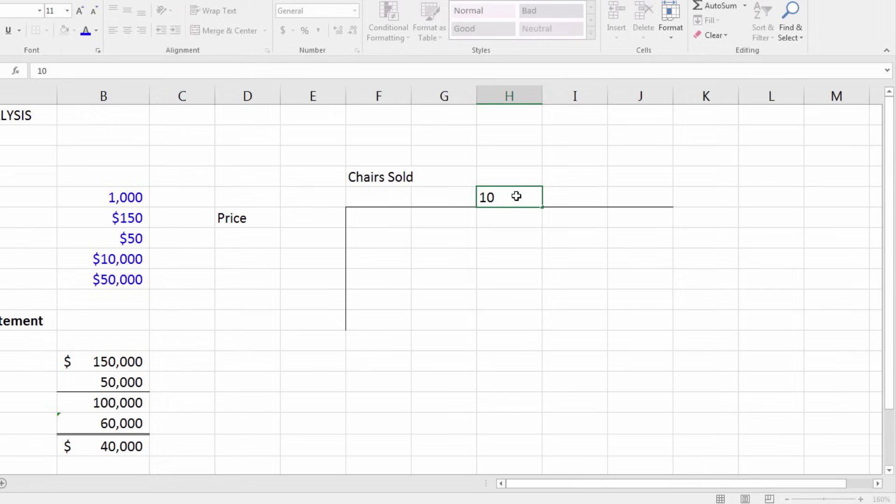
key("Return")
key("Down")
key("Left")
key("Left")
key("Left")
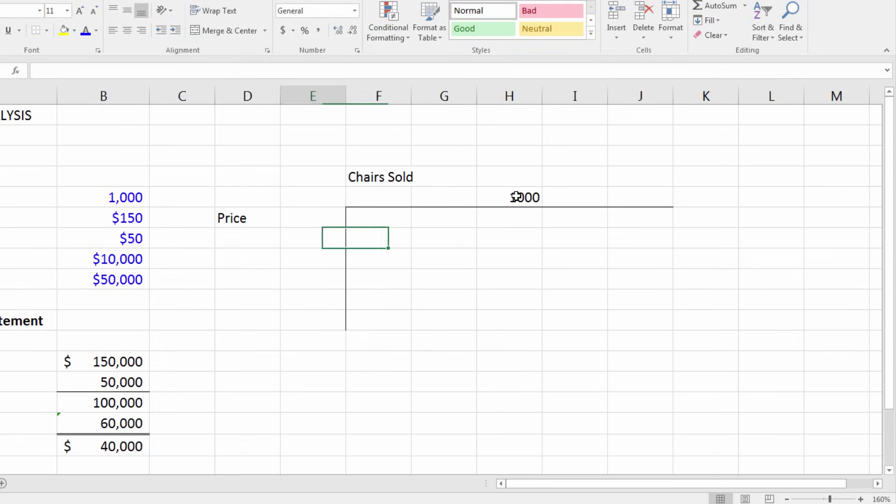
key("Down")
Enter the base price 150 in E8 and format E6:E10 as whole-dollar accounting
type("150")
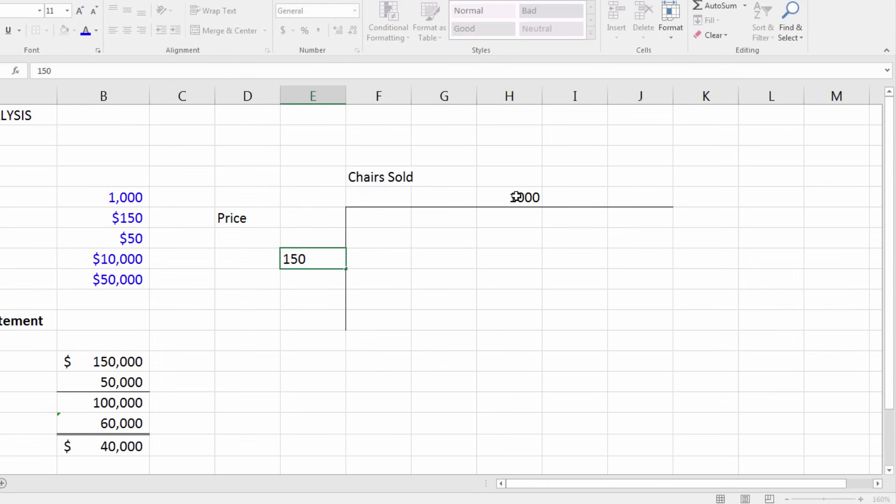
key("Up")
key("Up")
key("shift+Down")
key("shift+Down")
key("shift+Down")
key("shift+Down")
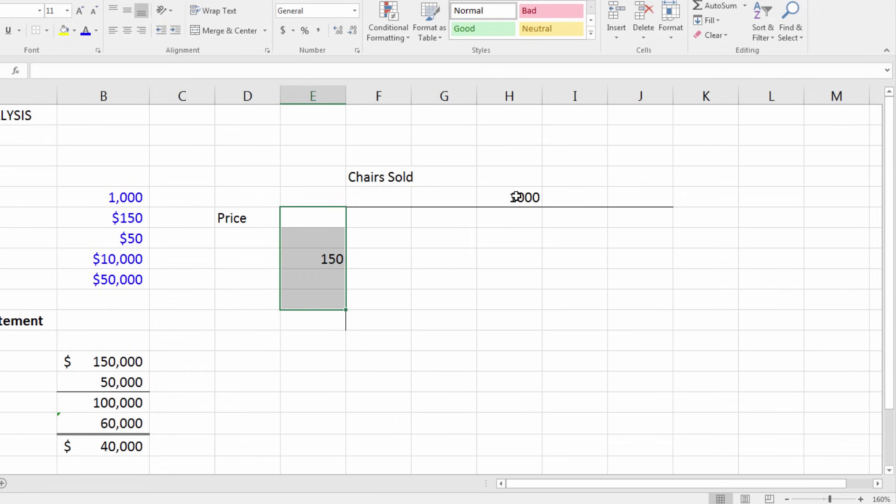
key("alt+h")
key("a")
key("n")
key("Return")
key("alt+h")
key("9")
key("alt+h")
key("9")
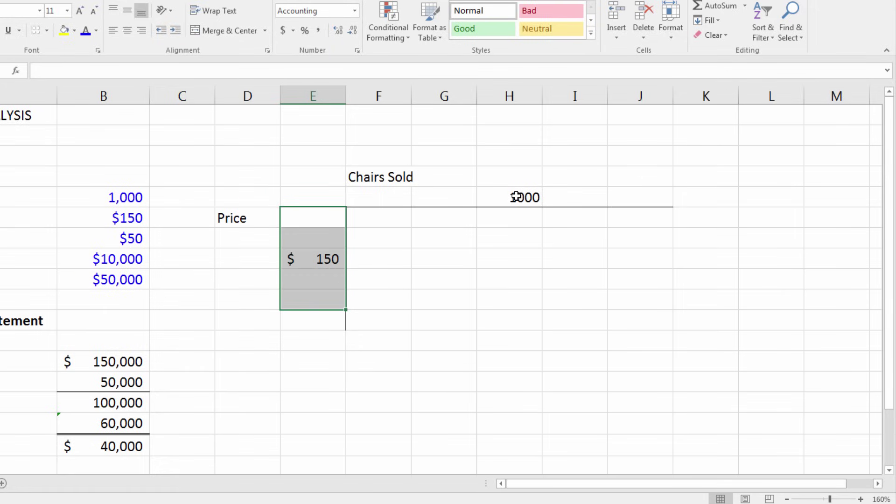
Fill in the remaining quantities 500, 750, 1250 and 1500 across F5:J5
left_click(444, 197)
left_click(408, 198)
left_click(443, 193)
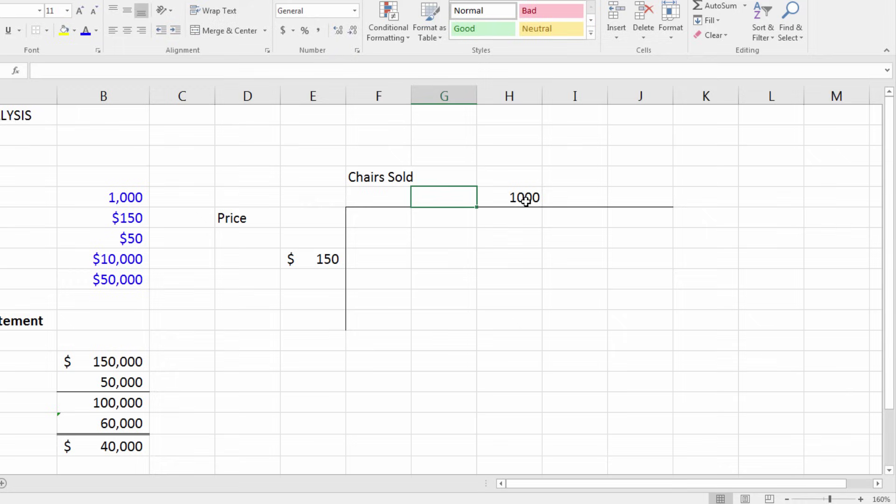
left_click(526, 201)
left_click(434, 191)
type("750")
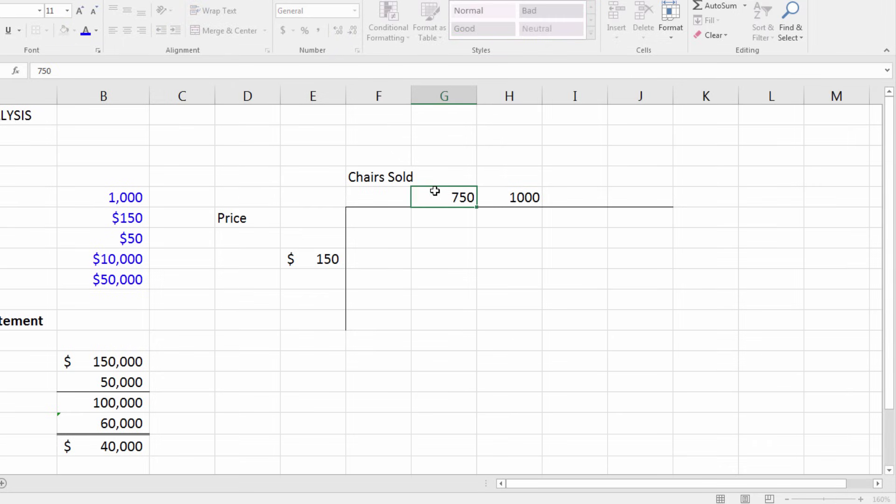
key("Left")
type("500")
key("Right")
key("Right")
key("Right")
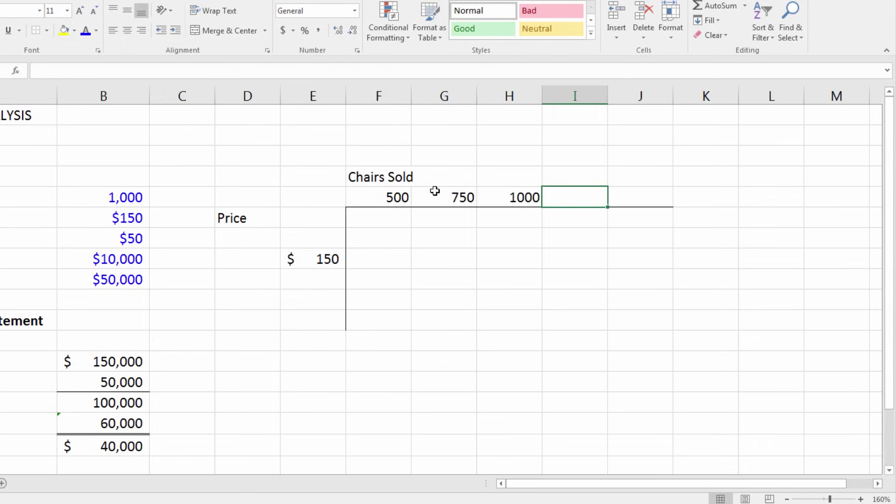
type("1250")
key("Right")
type("15")
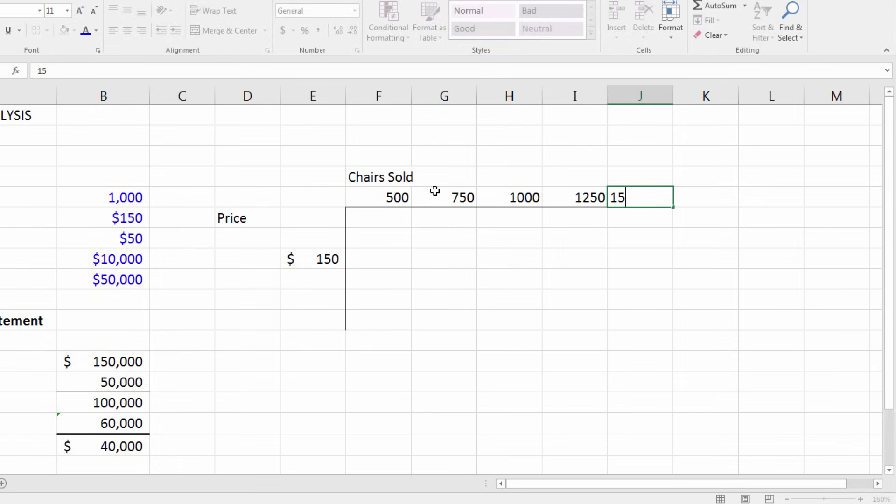
type("00")
key("Return")
key("Left")
key("Left")
key("Left")
key("Left")
key("Left")
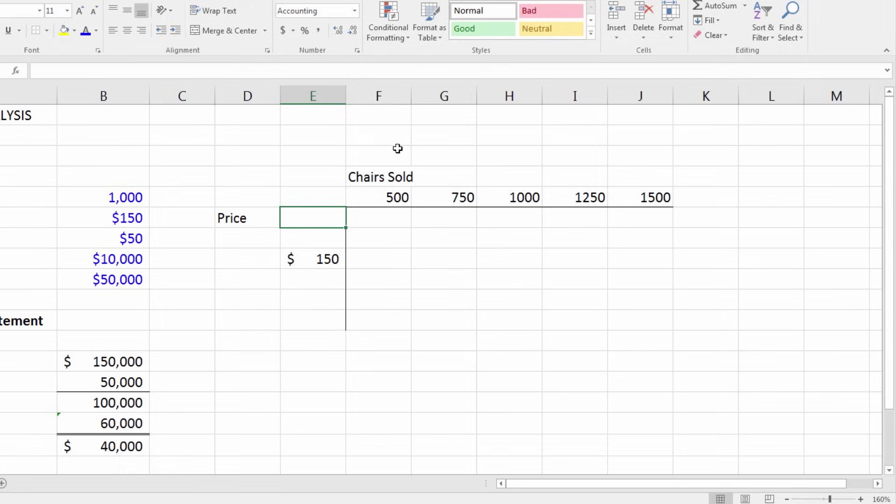
Enter prices 200 and 175 above the $150, and 125 below it
left_click(329, 258)
left_click(330, 230)
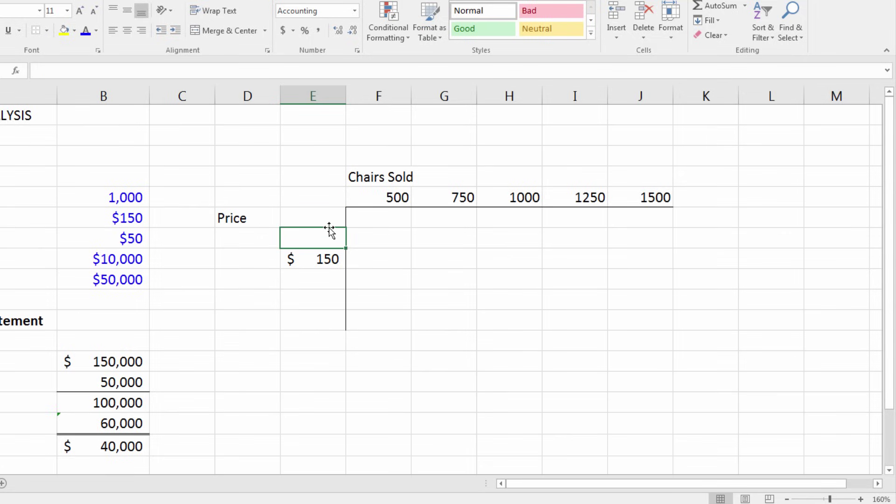
type("175")
left_click(330, 231)
left_click(329, 227)
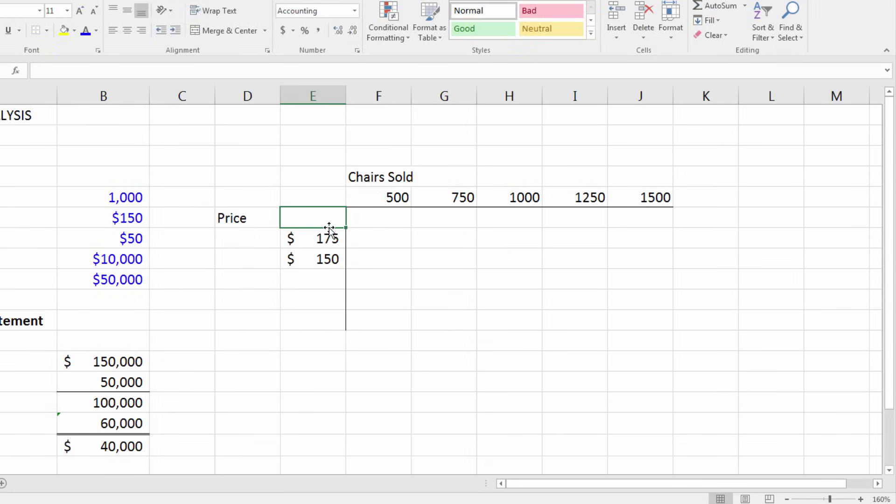
type("200")
left_click(329, 227)
key("Down")
key("Down")
key("Down")
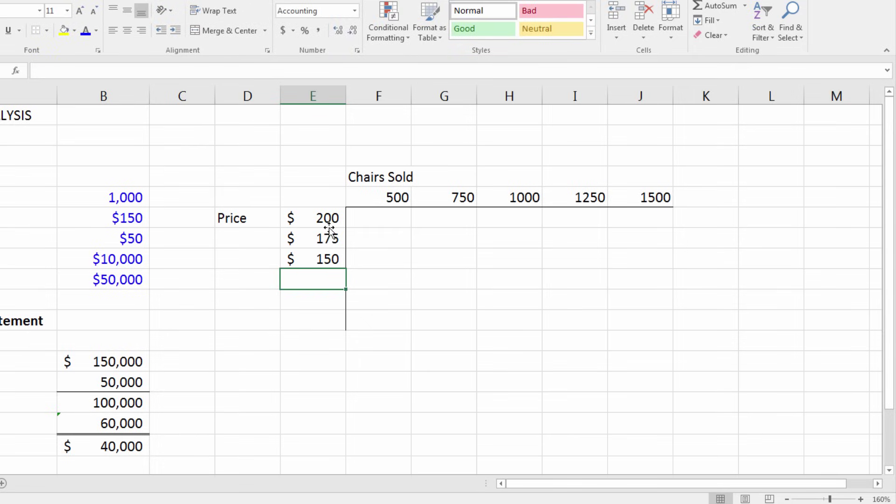
type("125")
key("ctrl+Return")
key("Right")
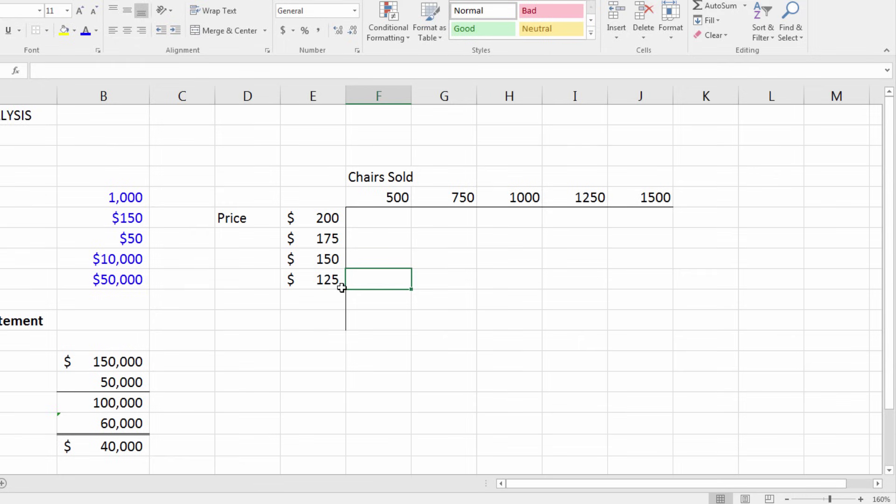
Enter the last prices, 100 and 75, in E10 and E11
left_click(317, 279)
left_click(321, 305)
type("100")
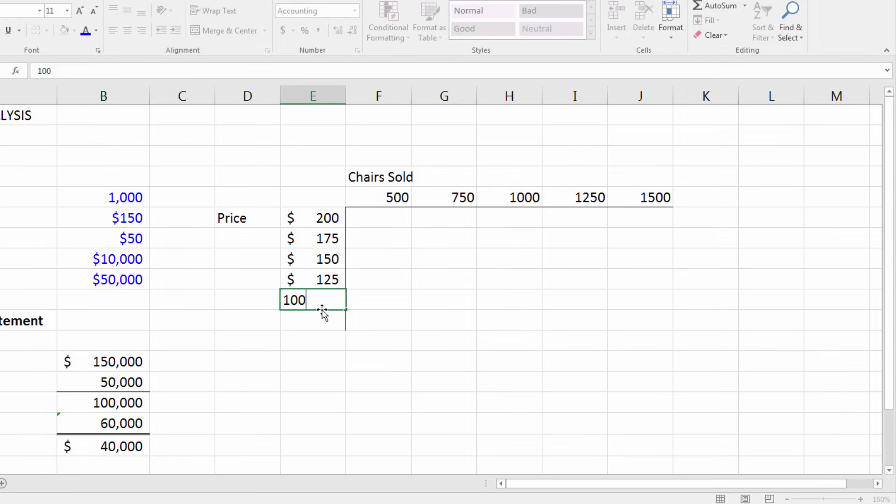
key("Return")
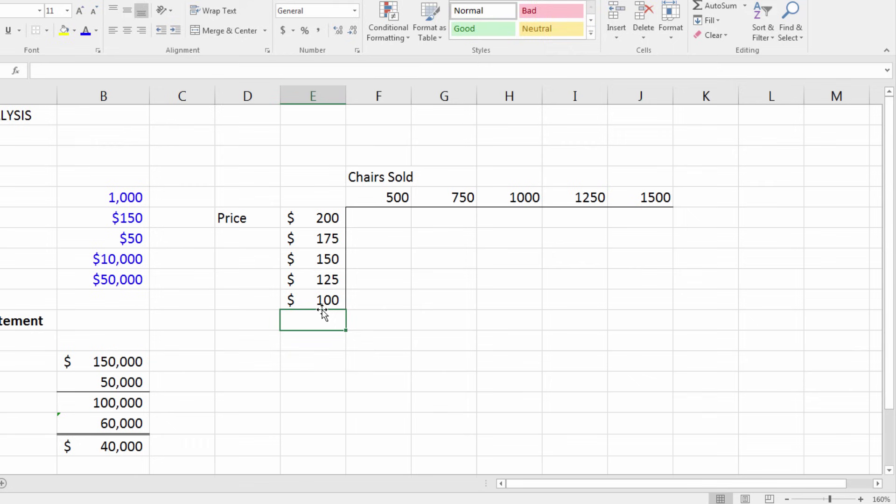
type("750")
key("BackSpace")
key("Return")
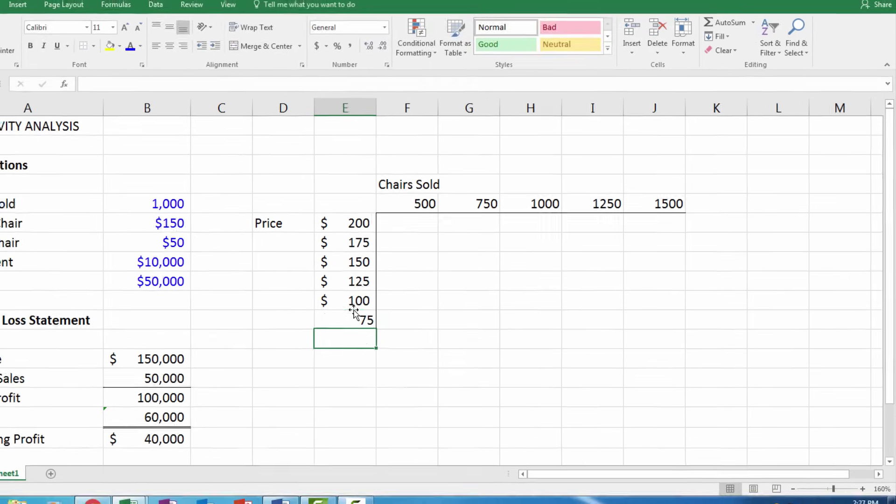
Copy the $ format from E10 to the 75 price in E11 with Format Painter
left_click(355, 305)
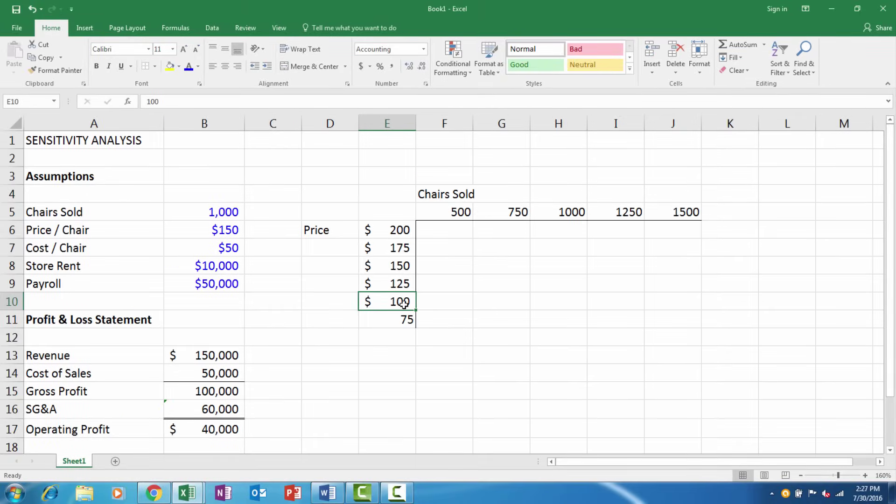
key("alt")
key("h")
key("f")
key("p")
left_click_drag(401, 301, 402, 320)
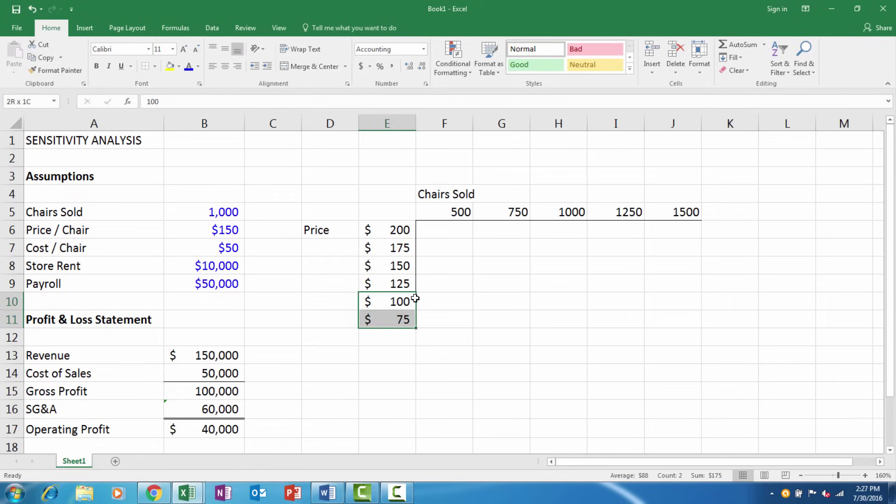
Enter =B17 in corner cell E5 to show the $40,000 operating profit
left_click(401, 212)
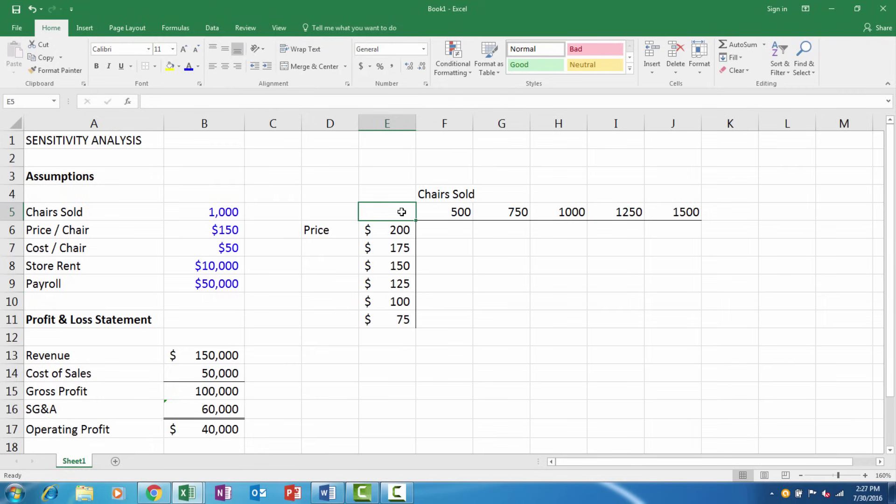
type("=")
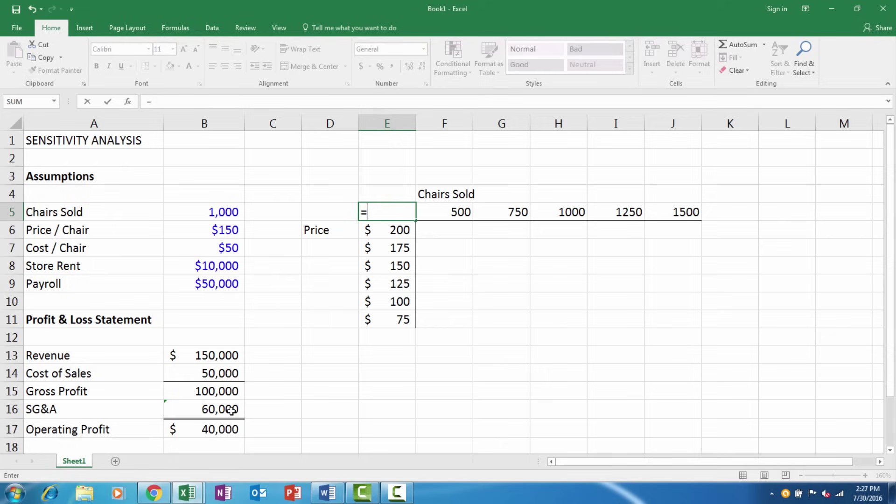
left_click(203, 428)
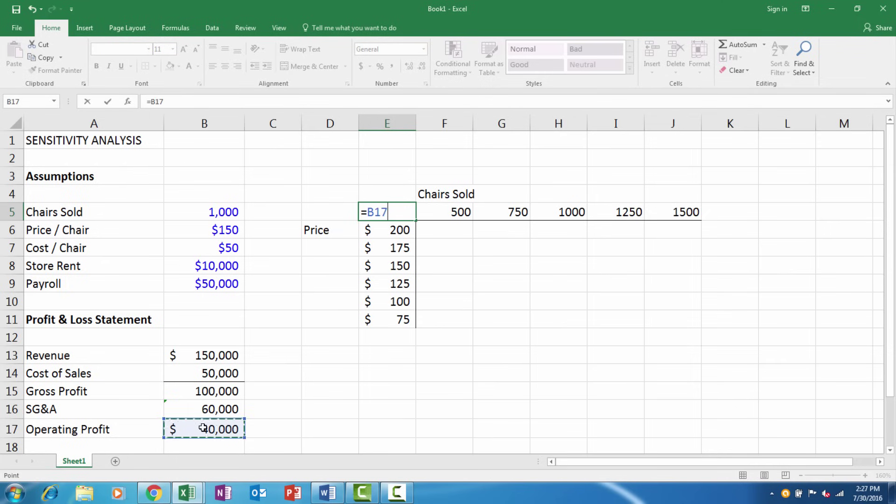
key("Return")
key("Up")
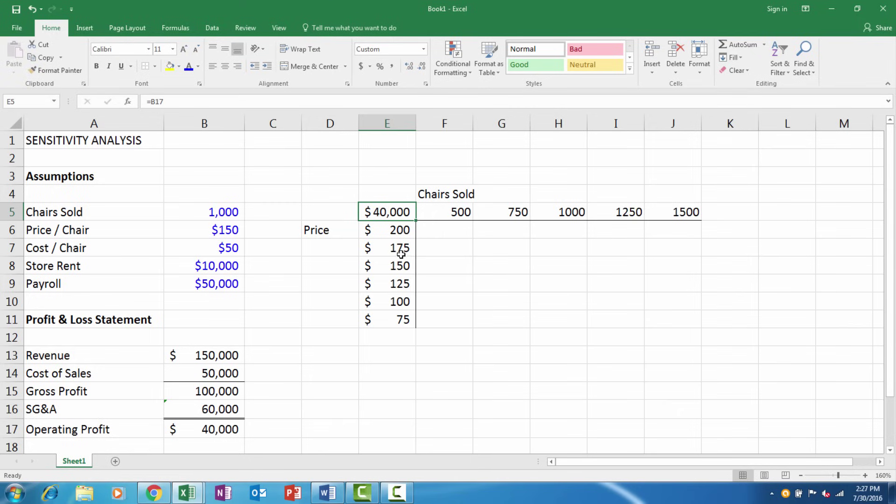
Start a Data Table on E5:J11 with row input $B$5 and column input $B$6
left_click_drag(390, 213, 688, 322)
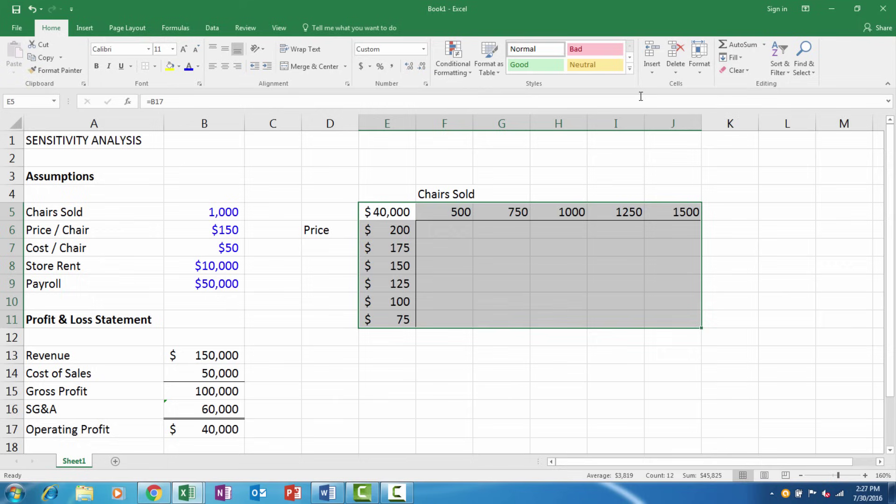
left_click(211, 27)
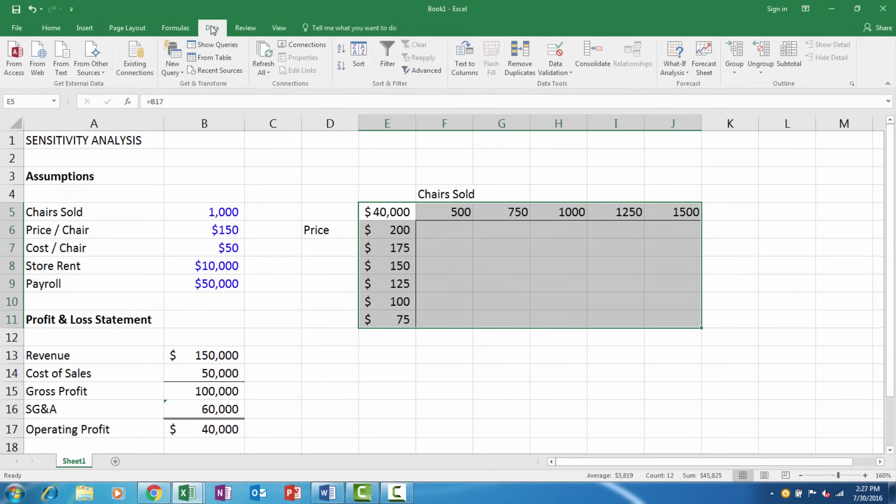
left_click(675, 70)
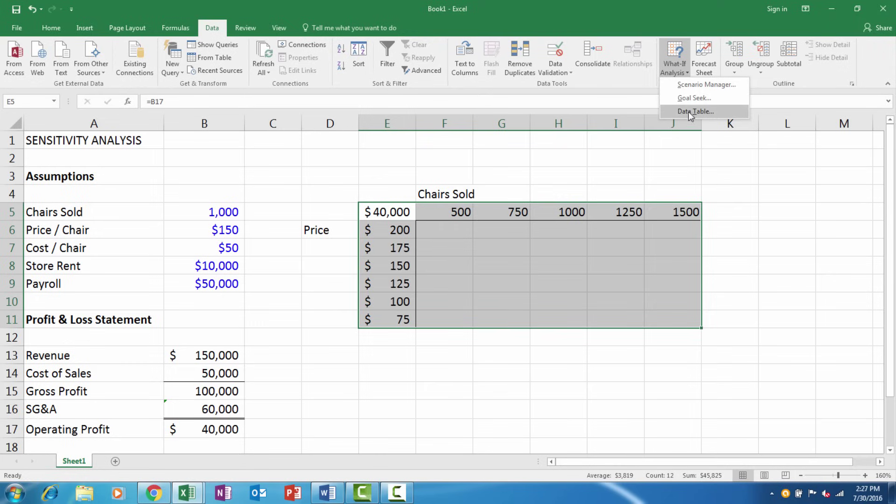
left_click(688, 115)
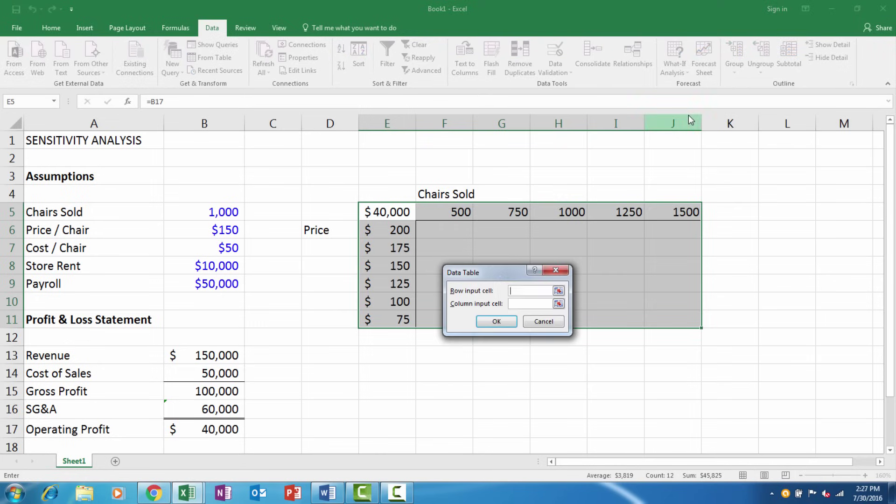
left_click_drag(508, 274, 522, 250)
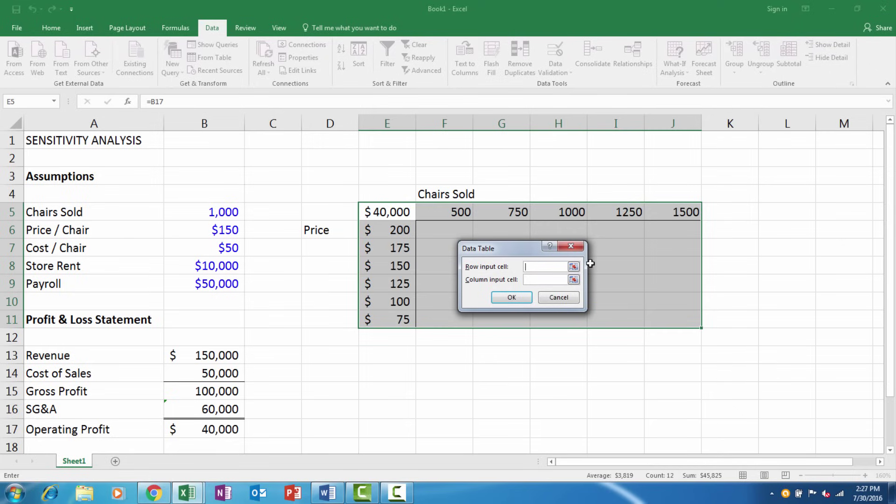
left_click(573, 267)
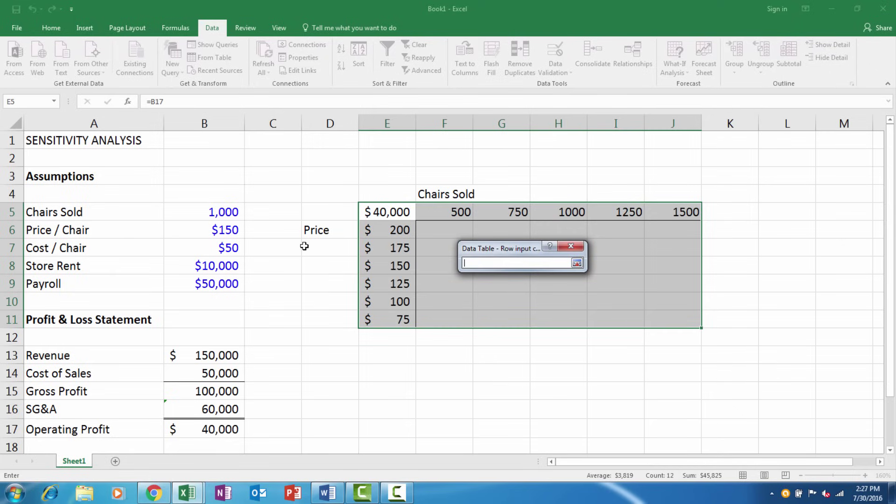
left_click(200, 214)
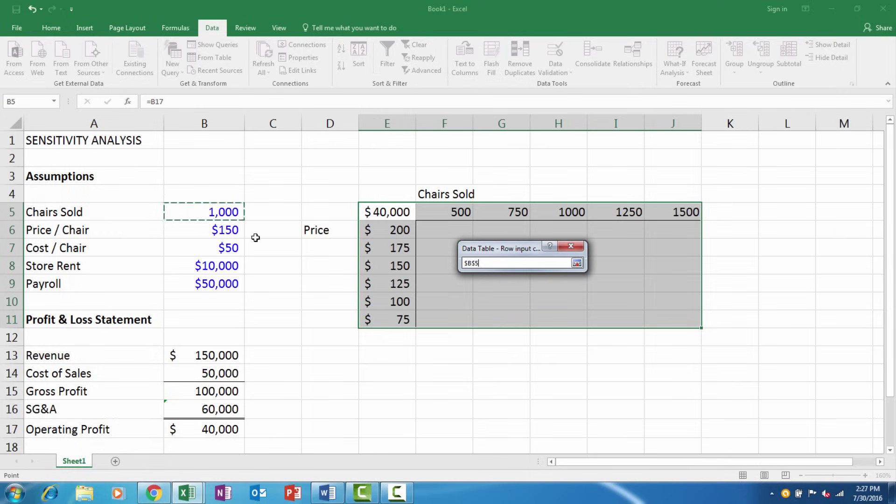
left_click(580, 266)
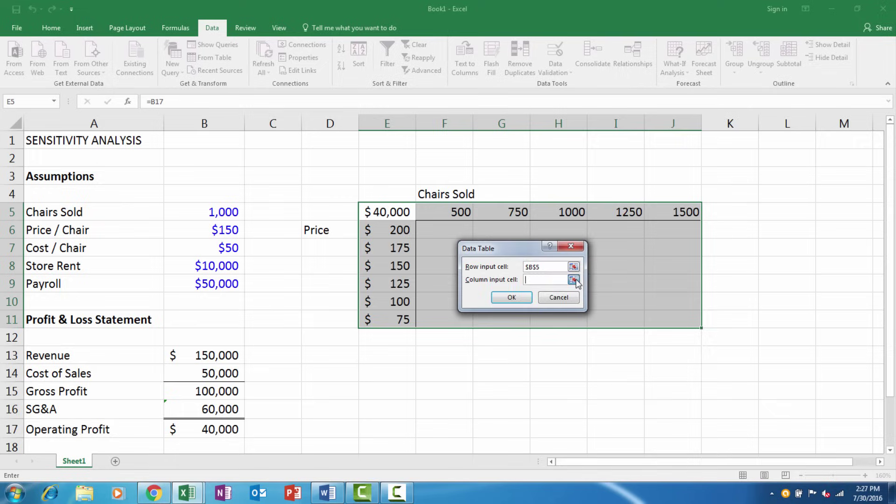
left_click(574, 280)
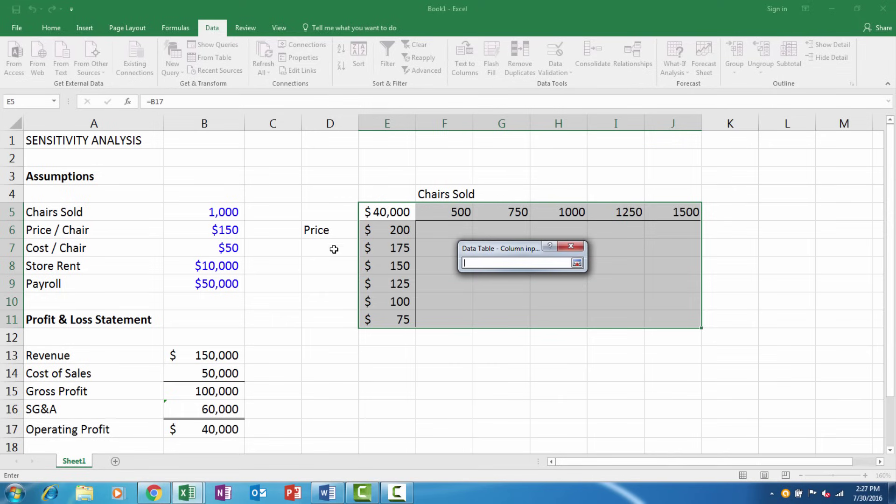
left_click(209, 238)
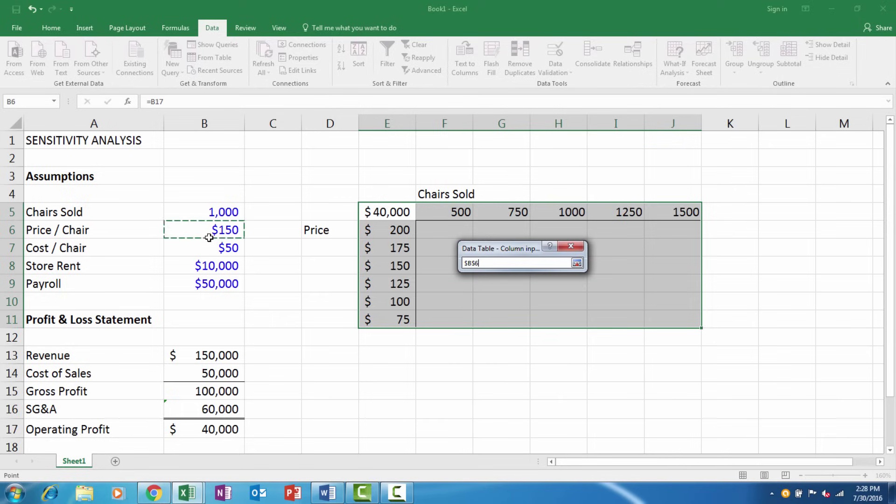
left_click(577, 264)
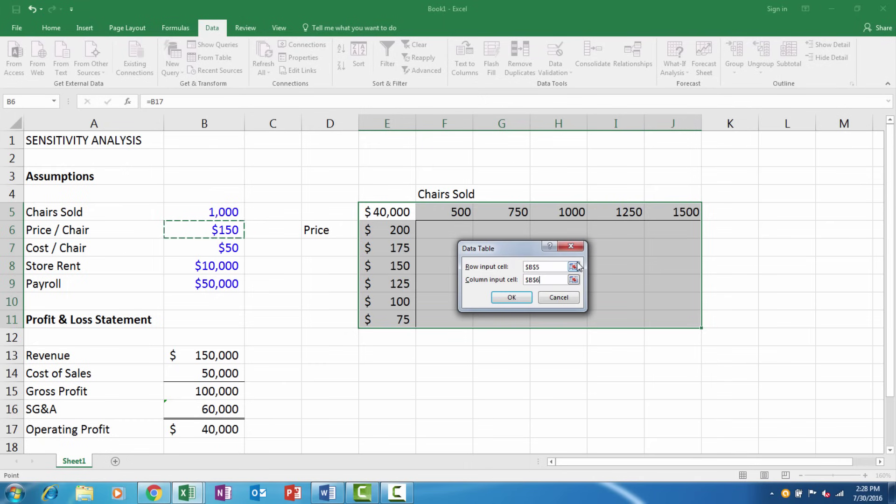
Generate the profit table and spot-check results at F6, J10 and H8
left_click(511, 299)
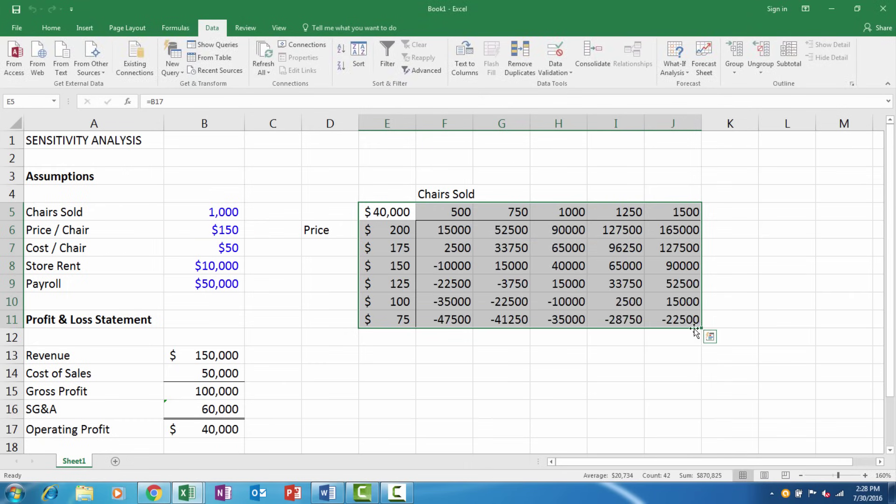
left_click(444, 232)
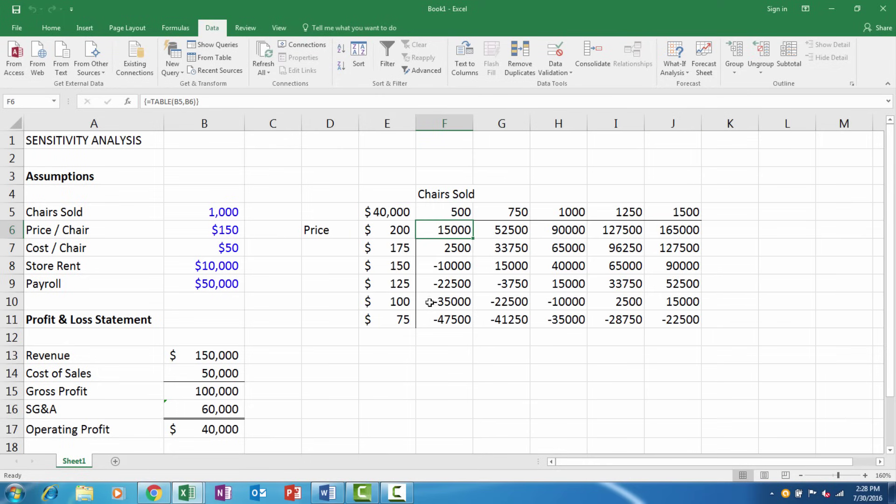
left_click(686, 302)
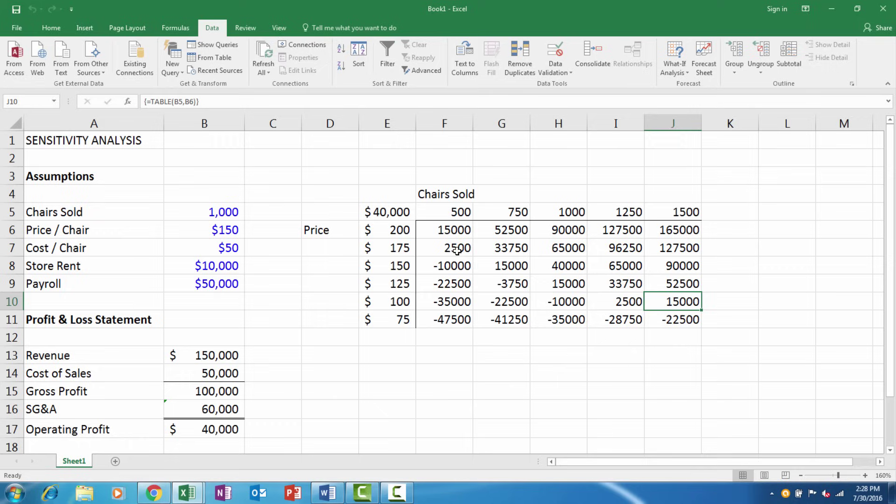
left_click(437, 229)
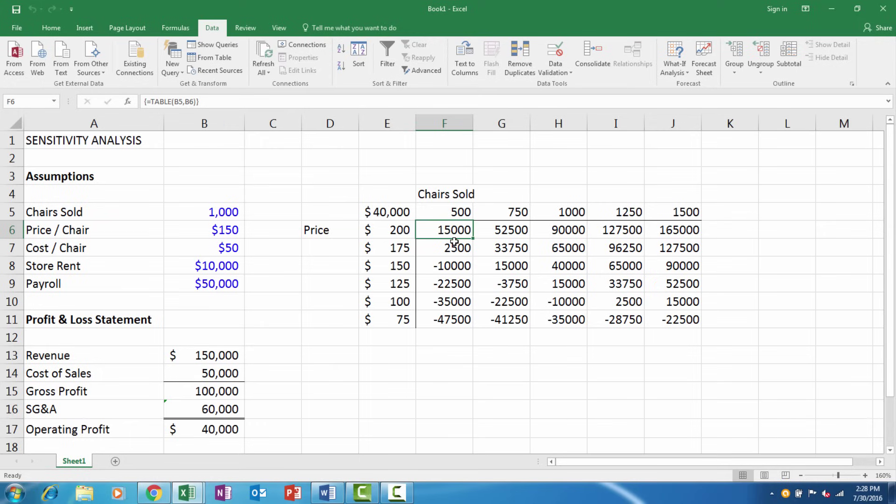
left_click(573, 268)
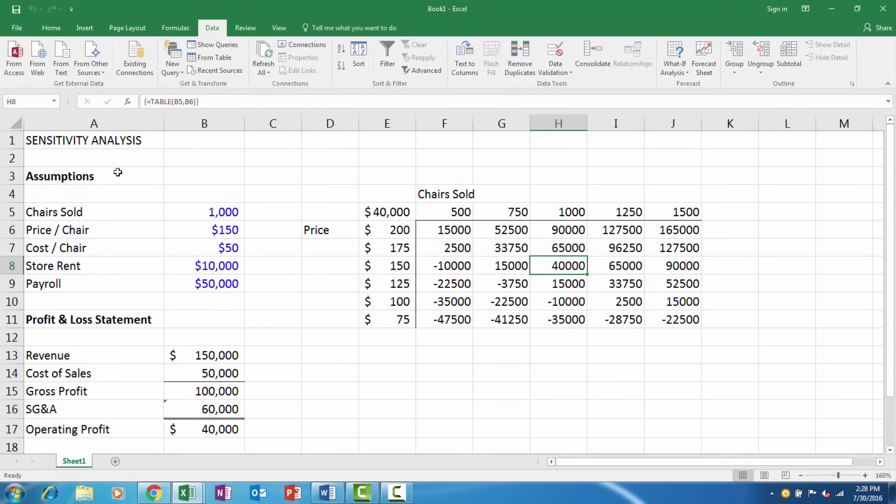
left_click(91, 139)
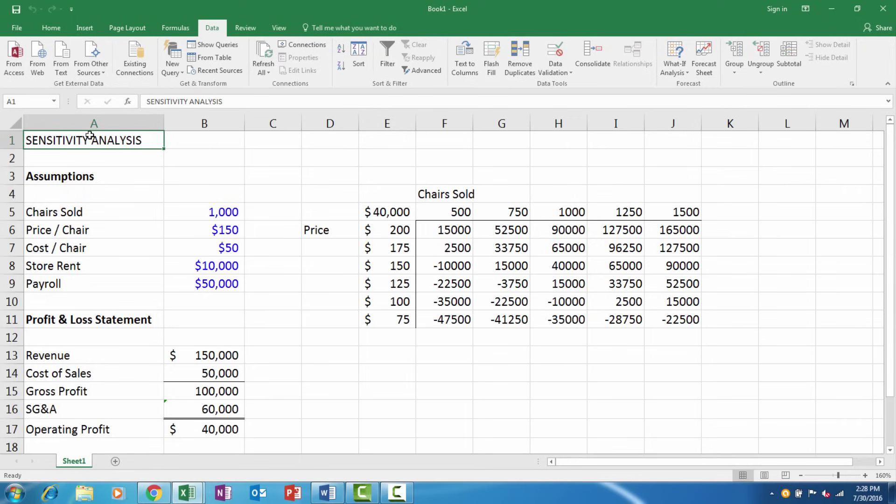